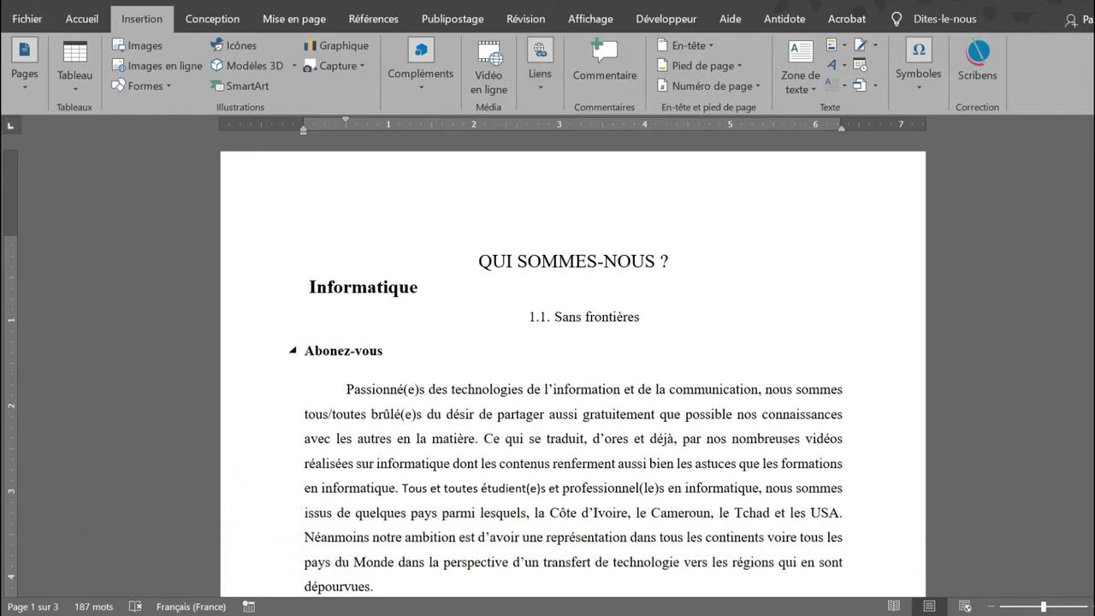
pyautogui.moveTo(304, 353); pyautogui.dragTo(390, 355)
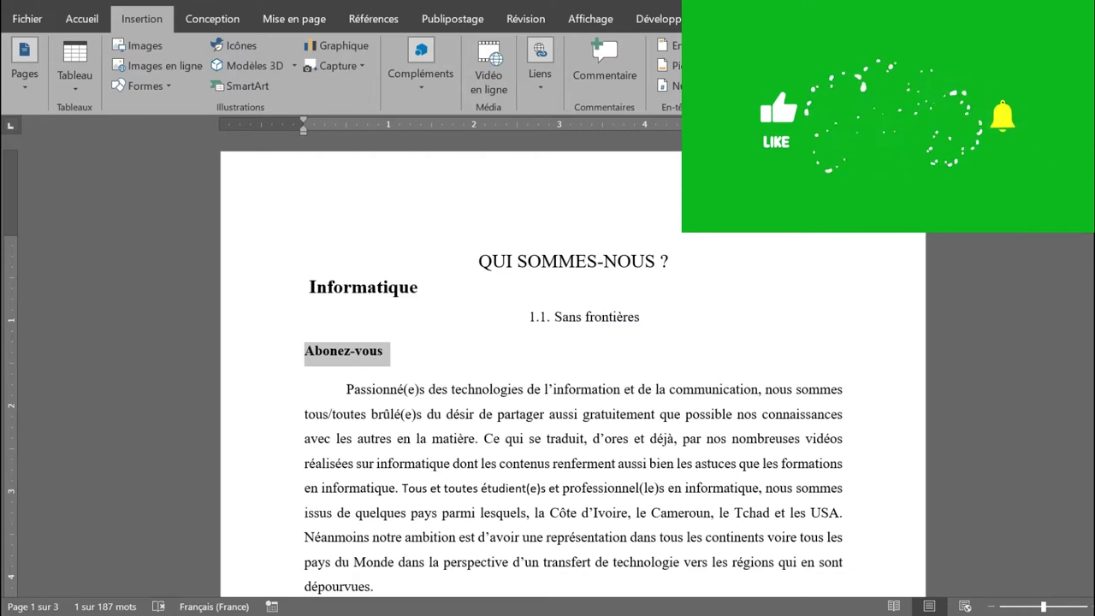
pyautogui.click(542, 84)
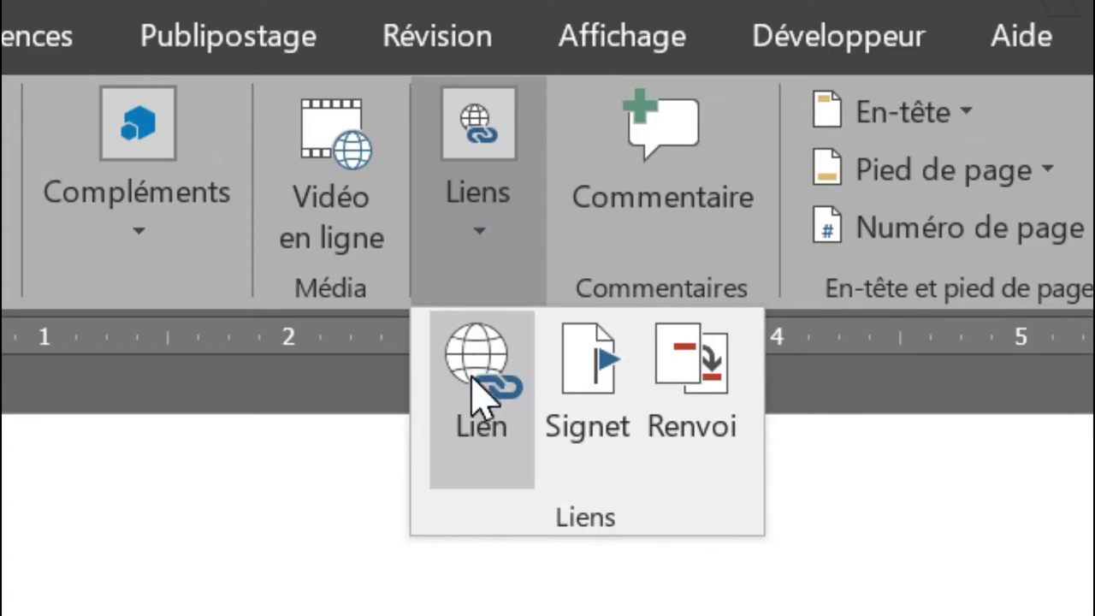
pyautogui.click(476, 380)
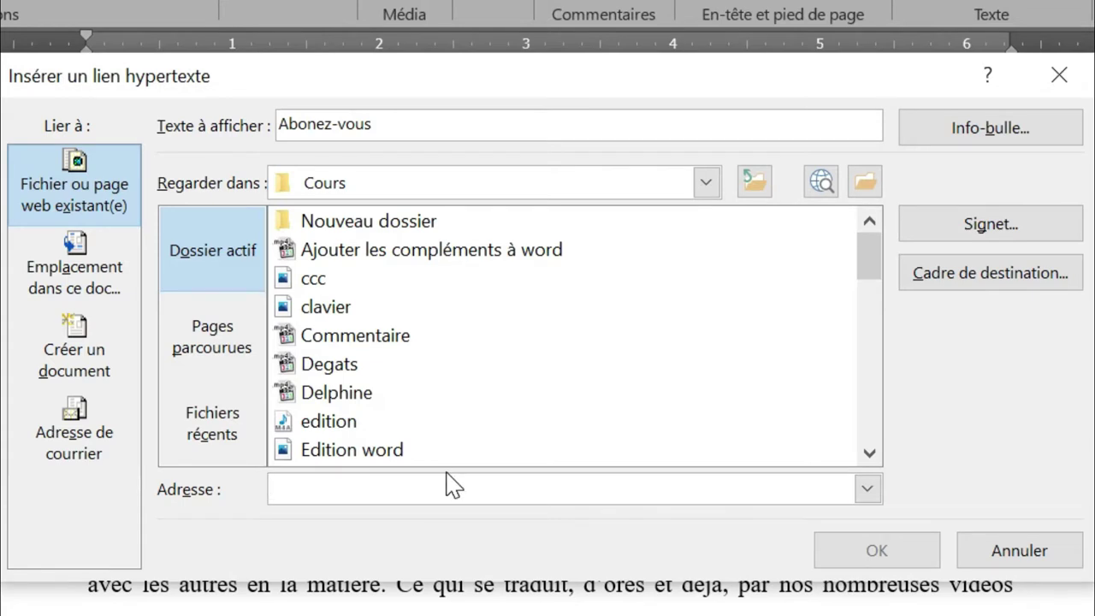
pyautogui.write('https://www.youtube.com/channel/UClkM3Zj6p-D3Iri-bspu9QA')
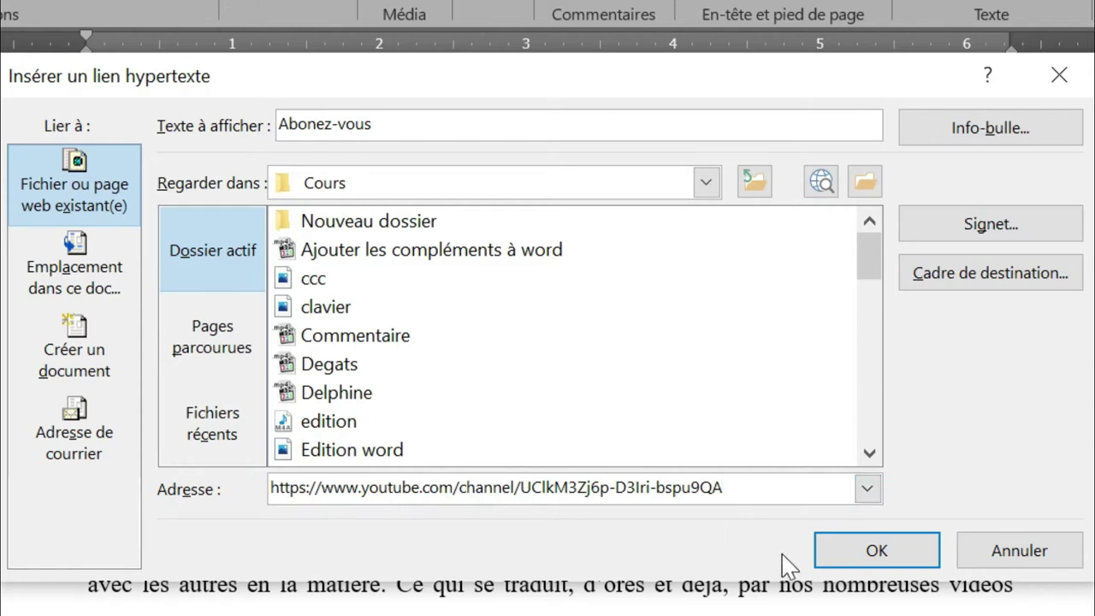
pyautogui.click(858, 553)
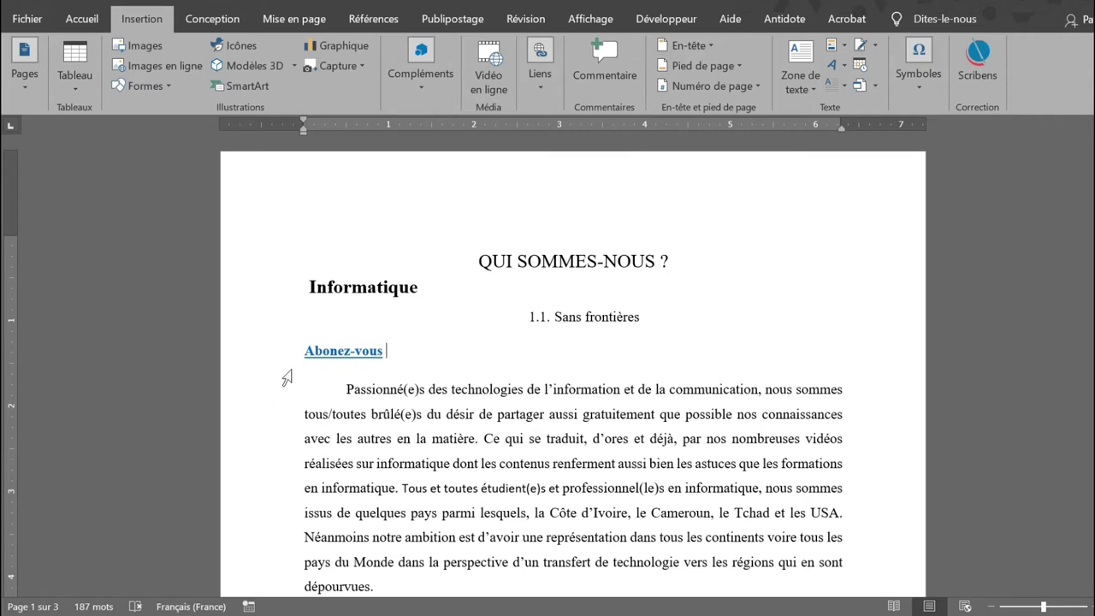
# Step: Follow the "Abonez-vous" hyperlink and look through the YouTube channel page it opens
pyautogui.moveTo(335, 351)
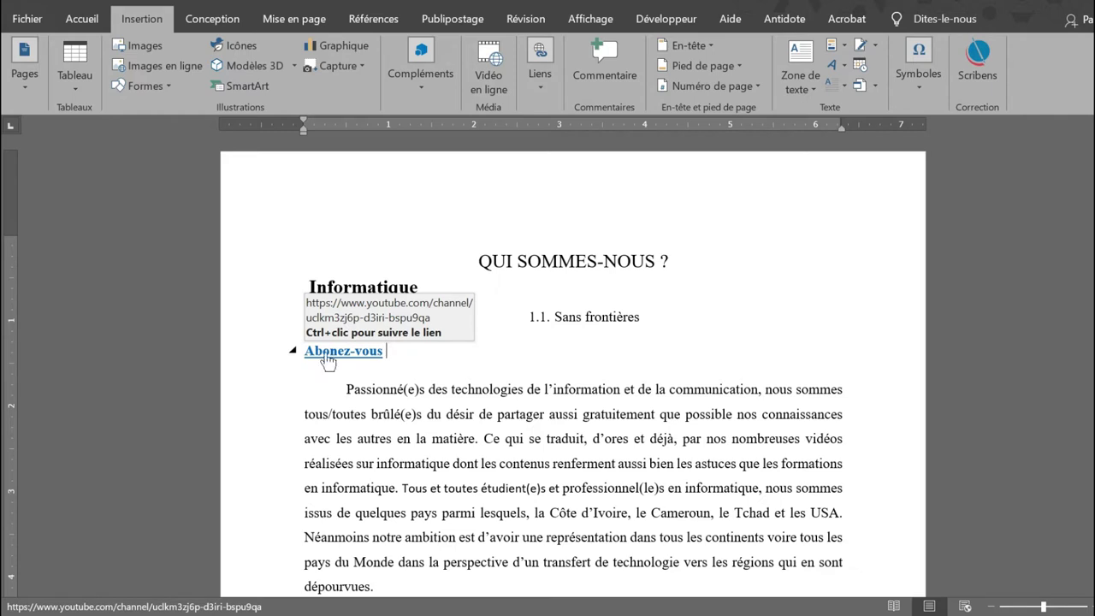
pyautogui.keyDown('ctrl'); pyautogui.click(326, 352); pyautogui.keyUp('ctrl')
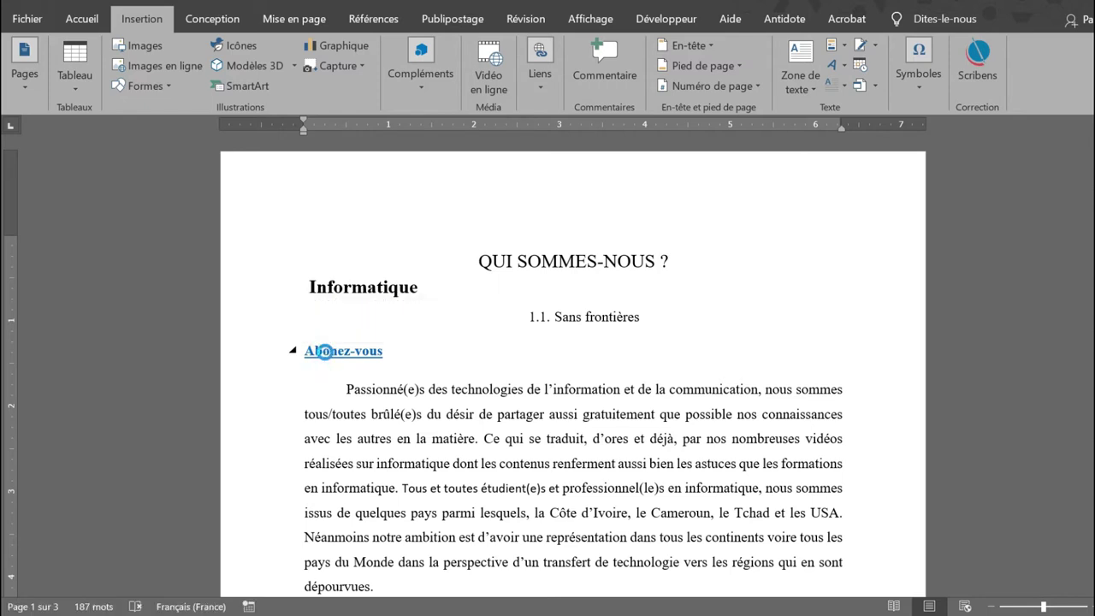
pyautogui.click(533, 24)
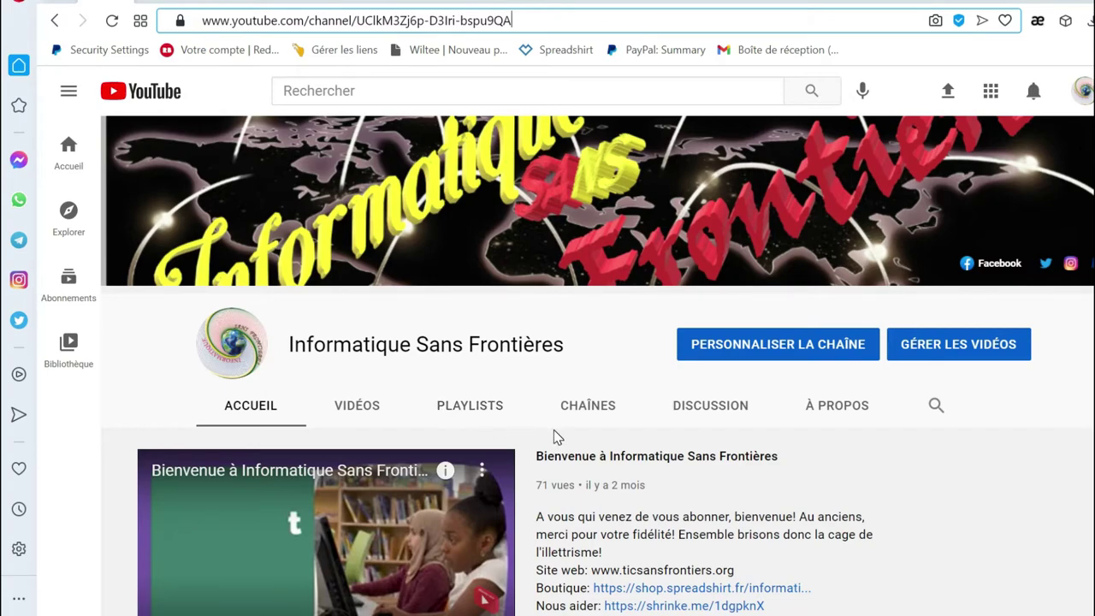
pyautogui.scroll(-3, 554, 438)
pyautogui.scroll(3, 554, 438)
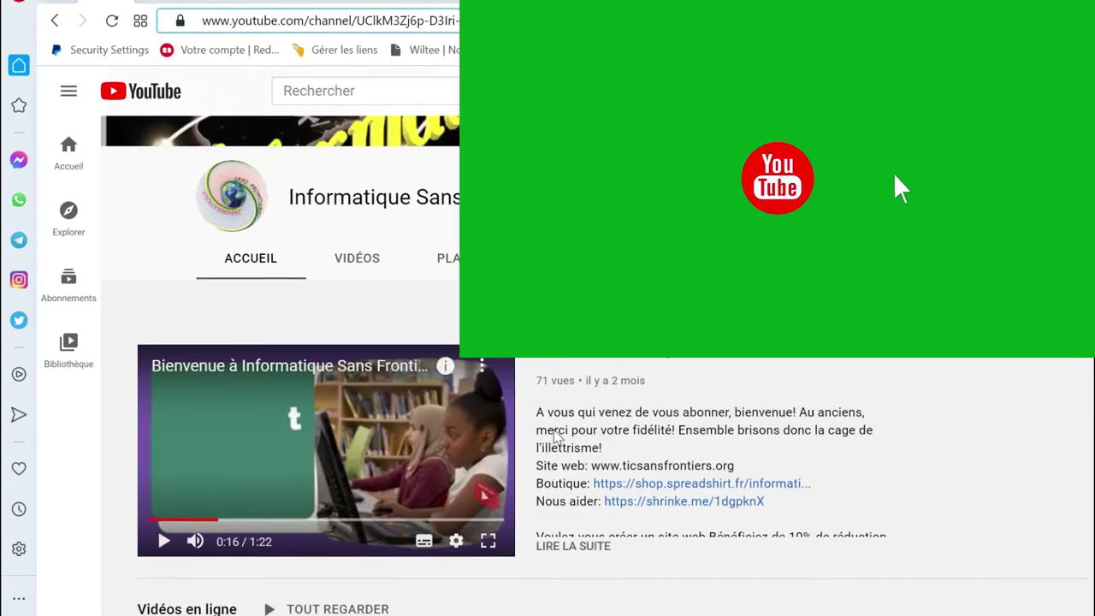
pyautogui.scroll(-5, 554, 436)
pyautogui.scroll(6, 554, 437)
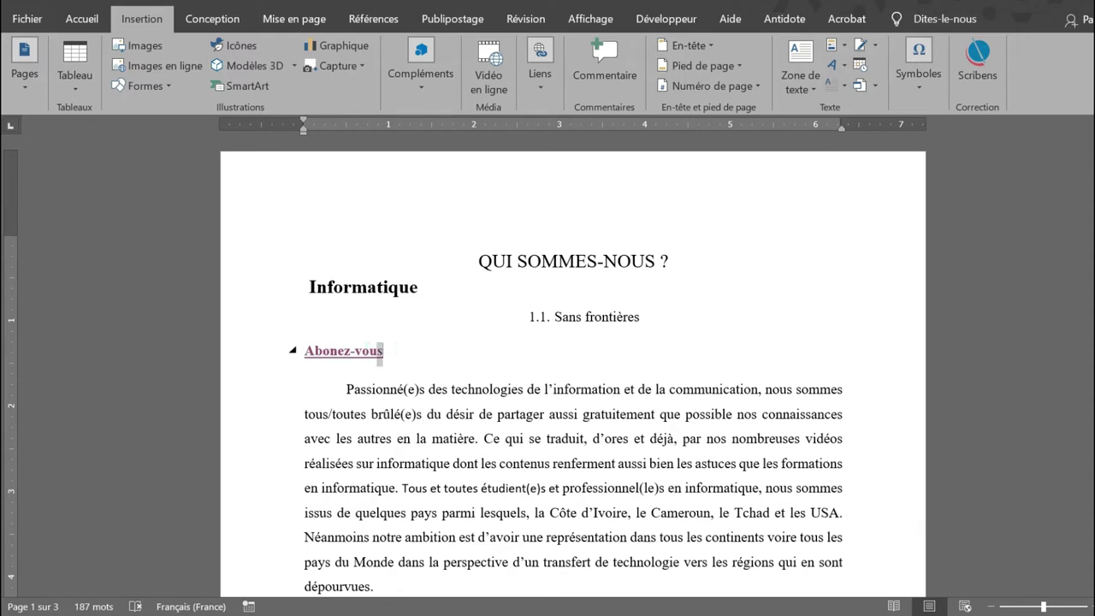
# Step: Remove the hyperlink from the text "Abonez-vous"
pyautogui.moveTo(383, 352); pyautogui.dragTo(308, 357)
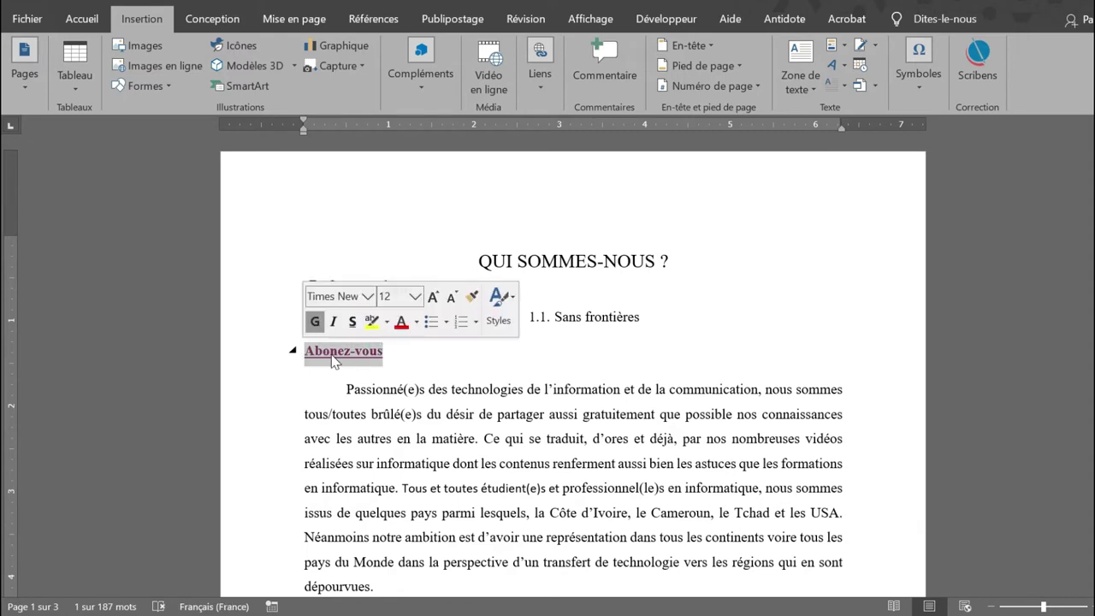
pyautogui.rightClick(333, 361)
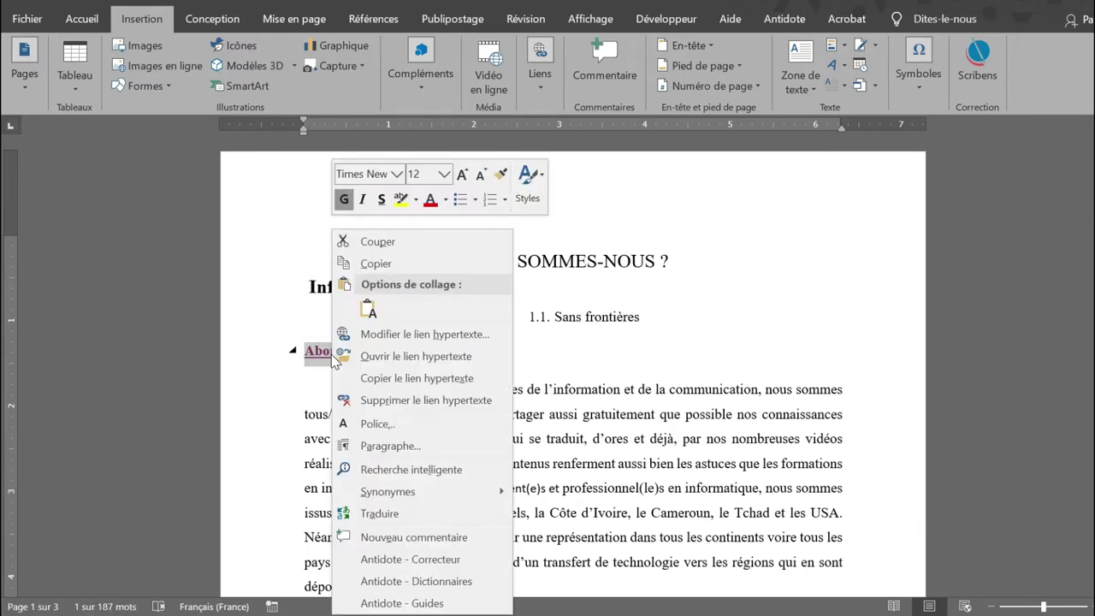
pyautogui.click(402, 400)
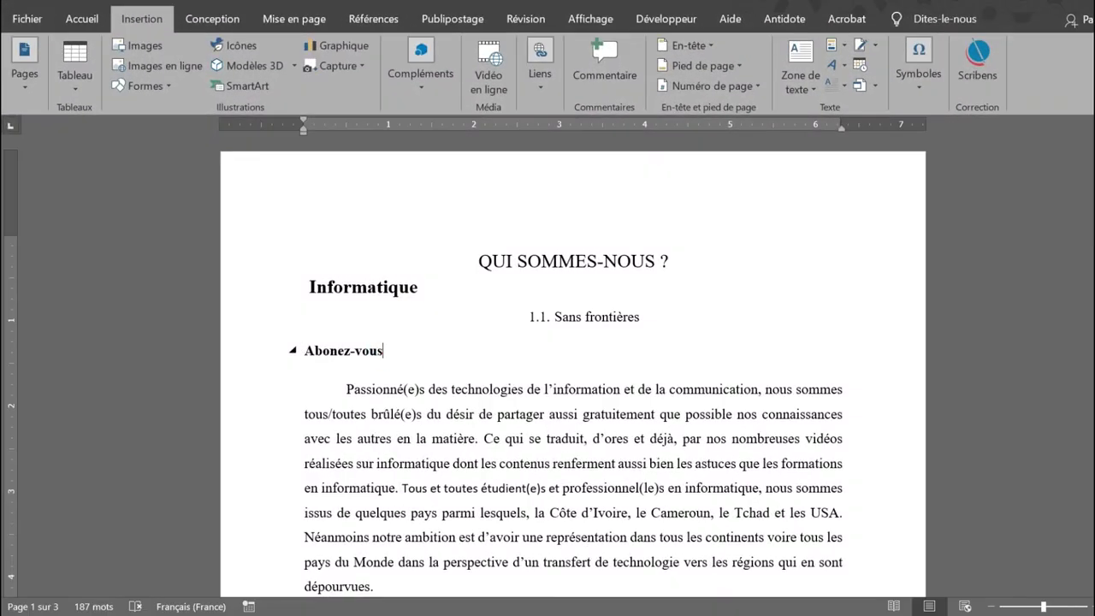
pyautogui.moveTo(392, 351); pyautogui.dragTo(312, 356)
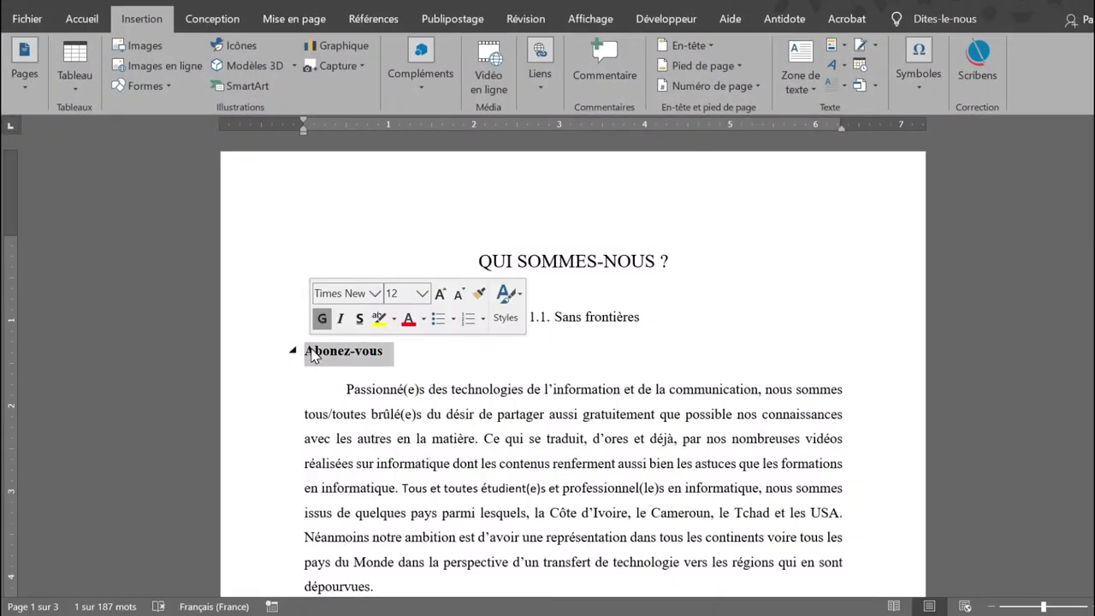
pyautogui.rightClick(312, 356)
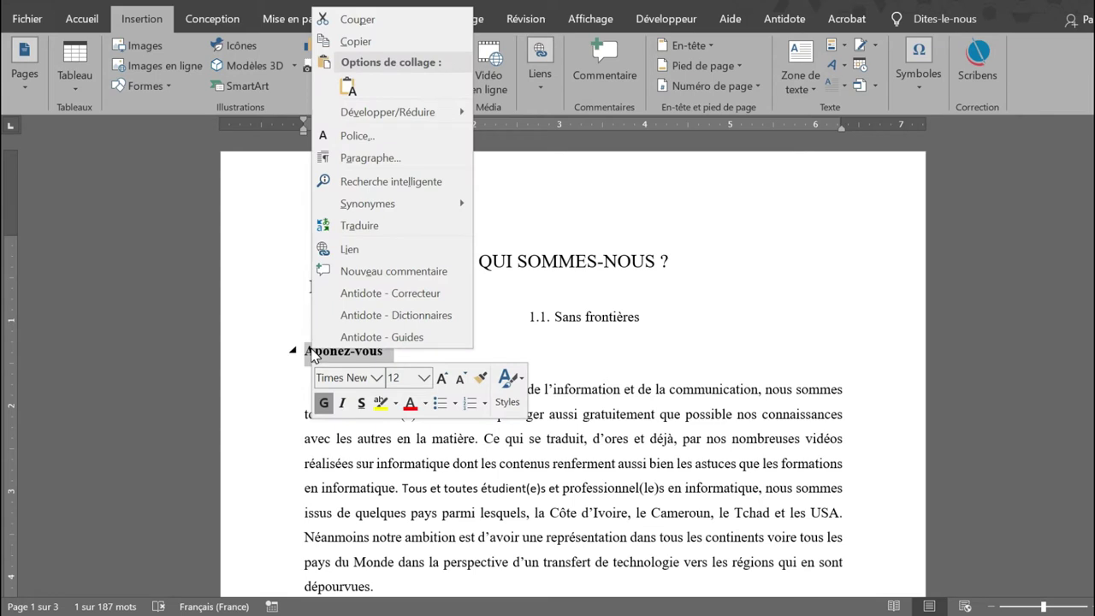
pyautogui.rightClick(348, 356)
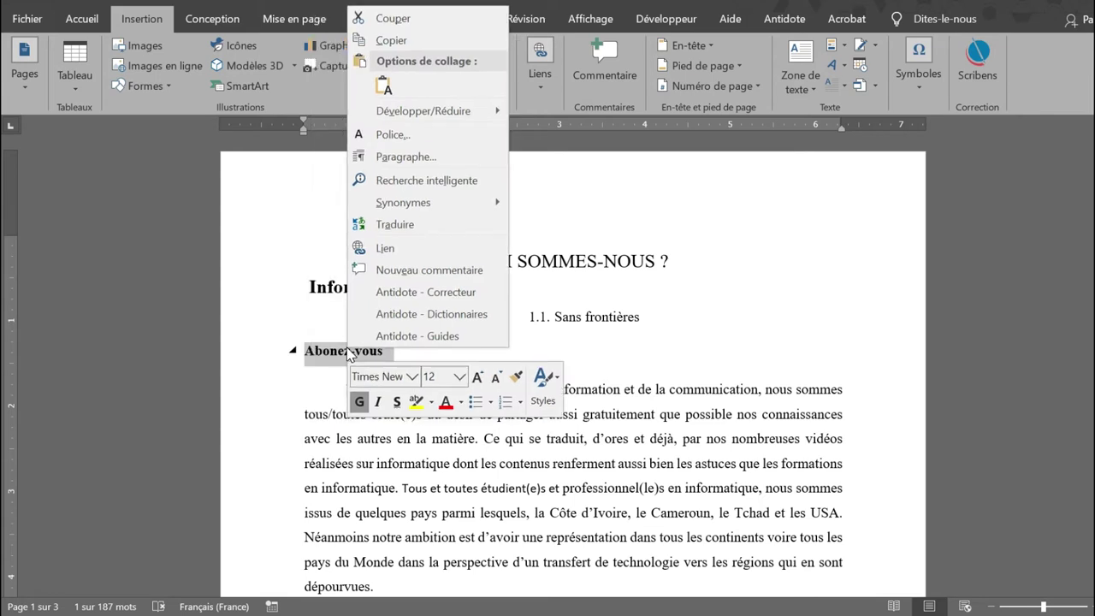
pyautogui.click(374, 249)
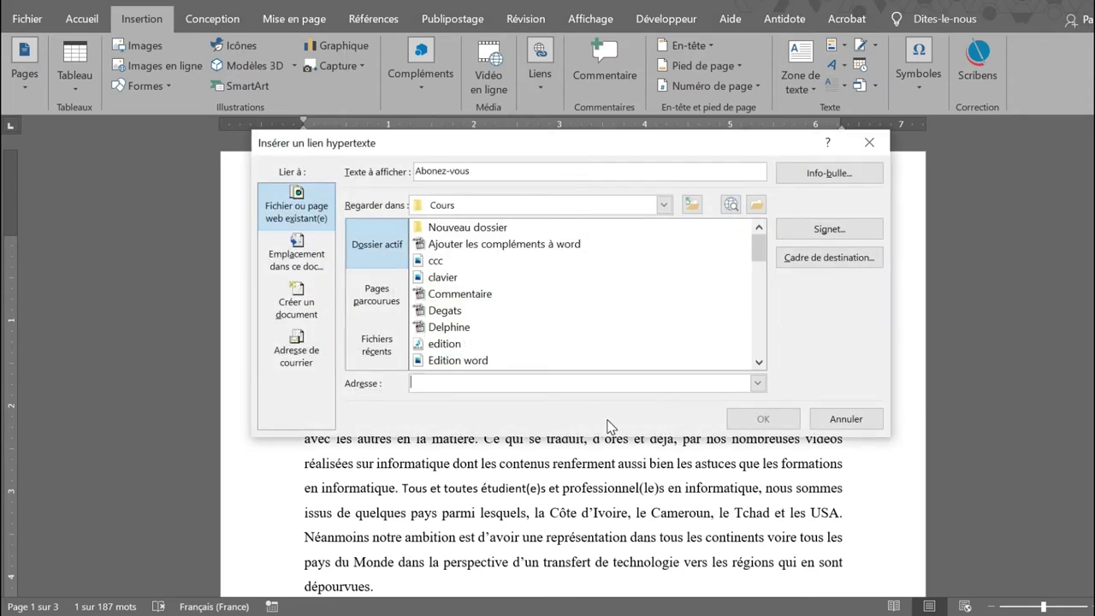
pyautogui.write('https://www.youtube.com/channel/UClkM3Zj6p-D3Iri-bspu9QA')
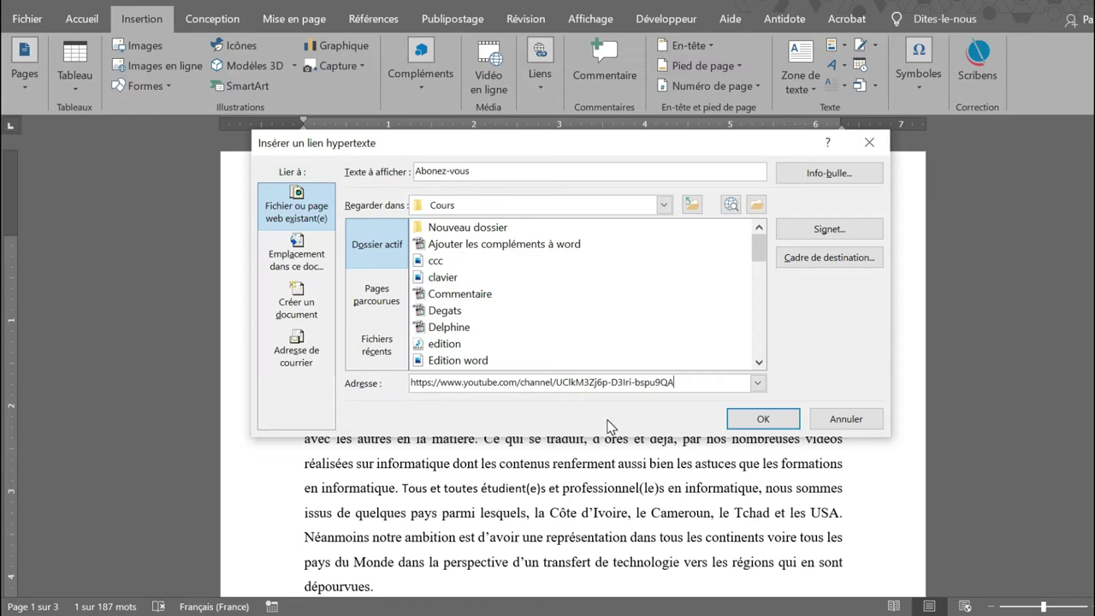
pyautogui.click(748, 427)
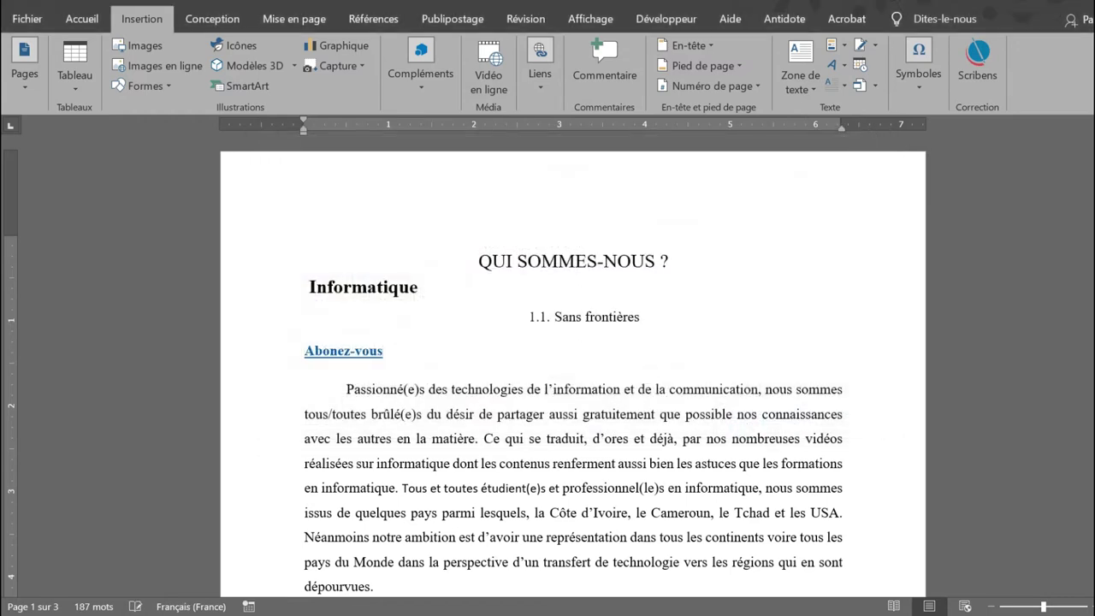
# Step: Delete the newly added hyperlink from "Abonez-vous", keeping the text
pyautogui.moveTo(358, 350)
pyautogui.moveTo(384, 351); pyautogui.dragTo(315, 354)
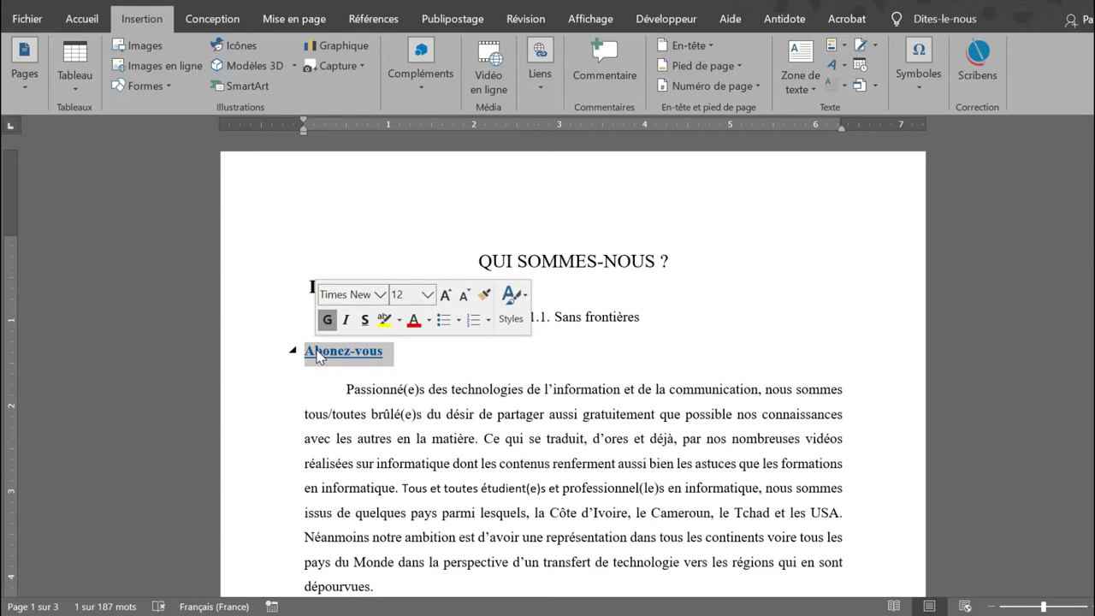
pyautogui.rightClick(314, 352)
pyautogui.click(390, 403)
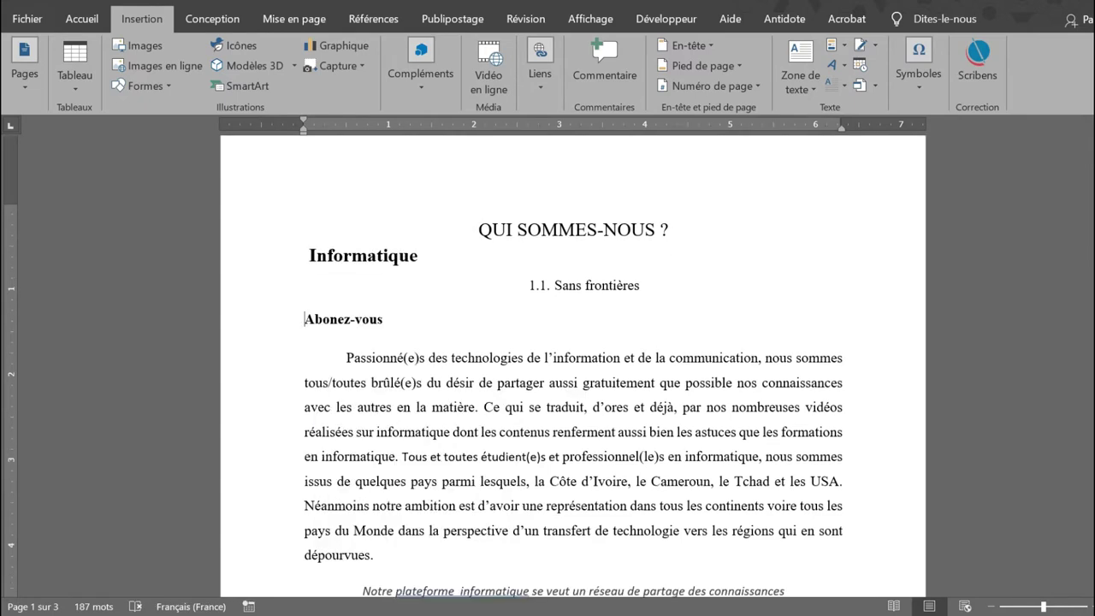
# Step: Link the italic paragraph beginning "Notre plateforme informatique" to the folder "Nouveau dossier" inside Cours, and follow the link to test it
pyautogui.scroll(-3, 402, 502)
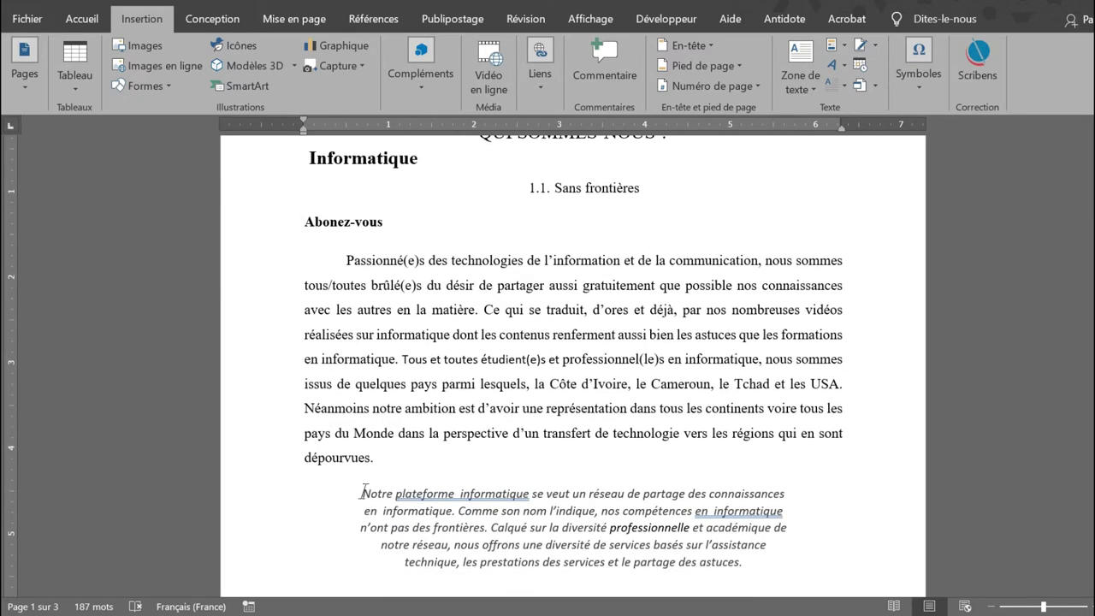
pyautogui.moveTo(363, 493); pyautogui.dragTo(749, 566)
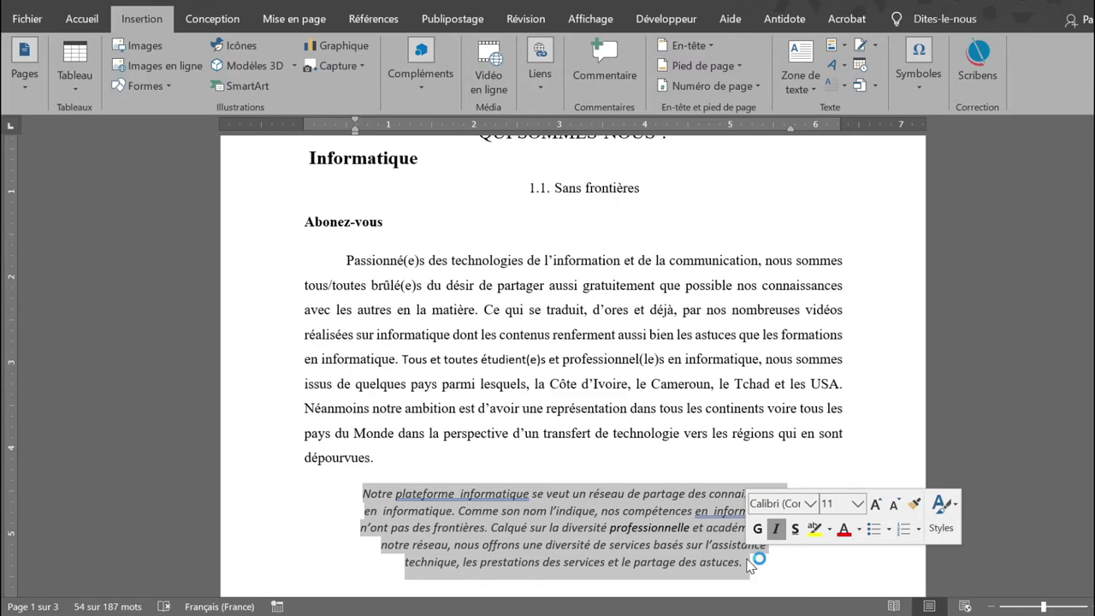
pyautogui.click(540, 76)
pyautogui.click(544, 136)
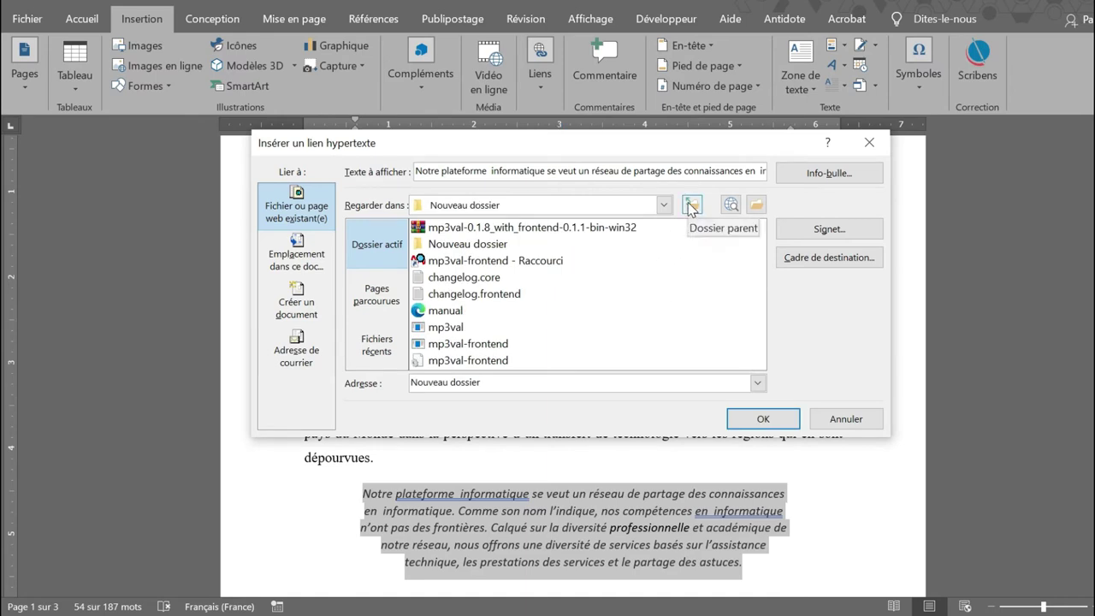
pyautogui.click(692, 208)
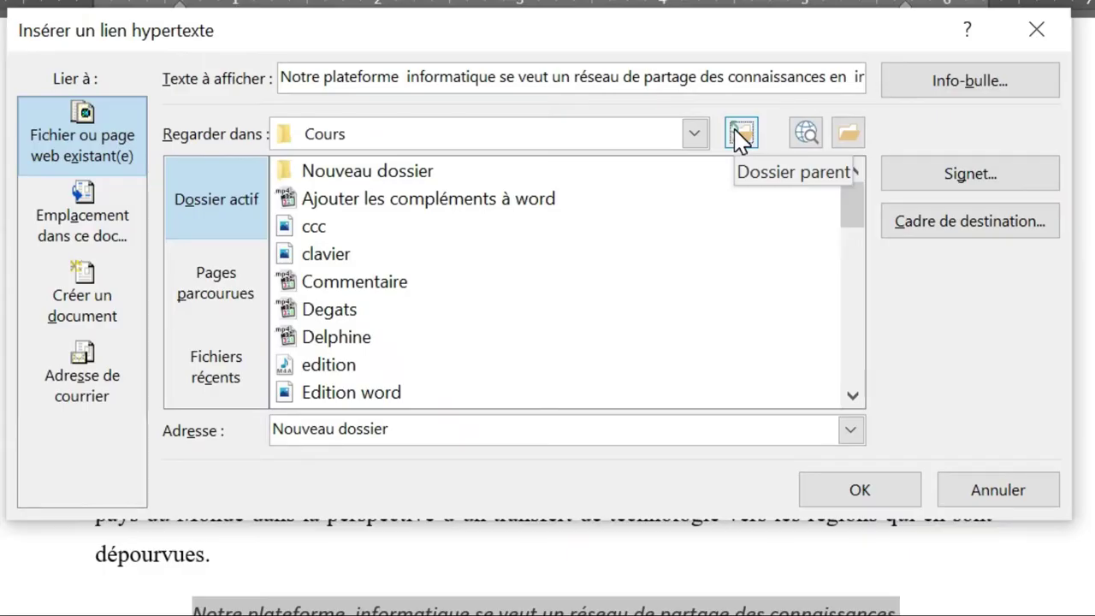
pyautogui.click(420, 174)
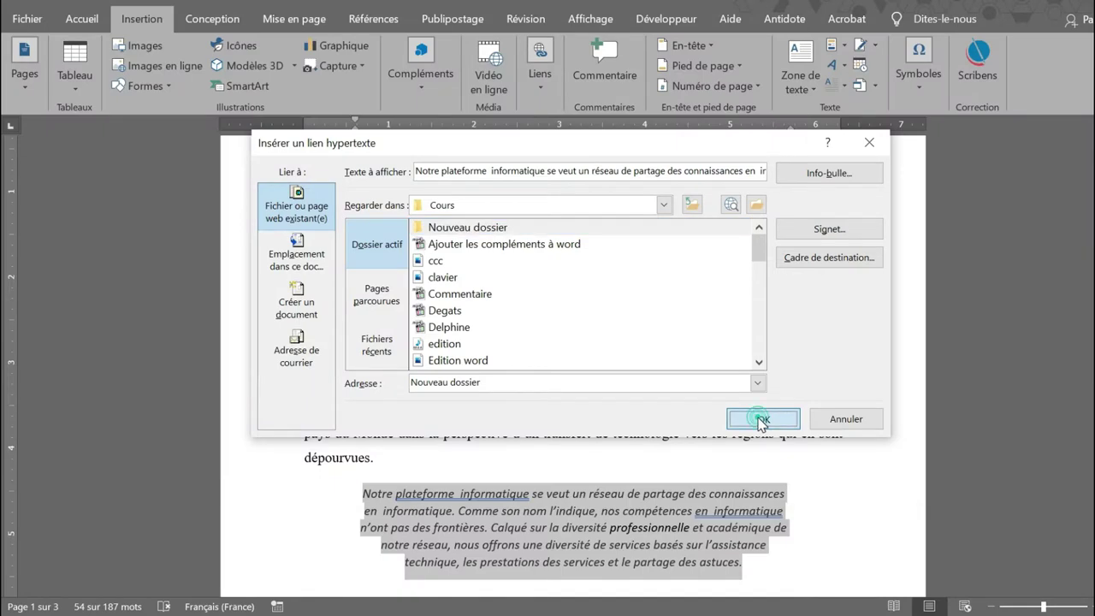
pyautogui.click(860, 491)
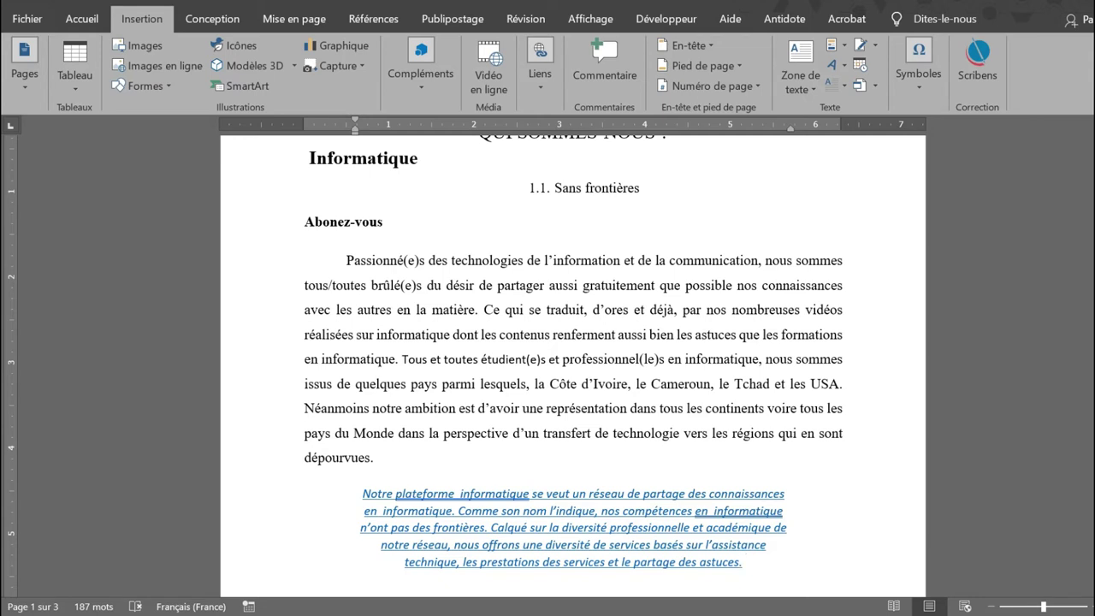
pyautogui.keyDown('ctrl'); pyautogui.click(637, 516); pyautogui.keyUp('ctrl')
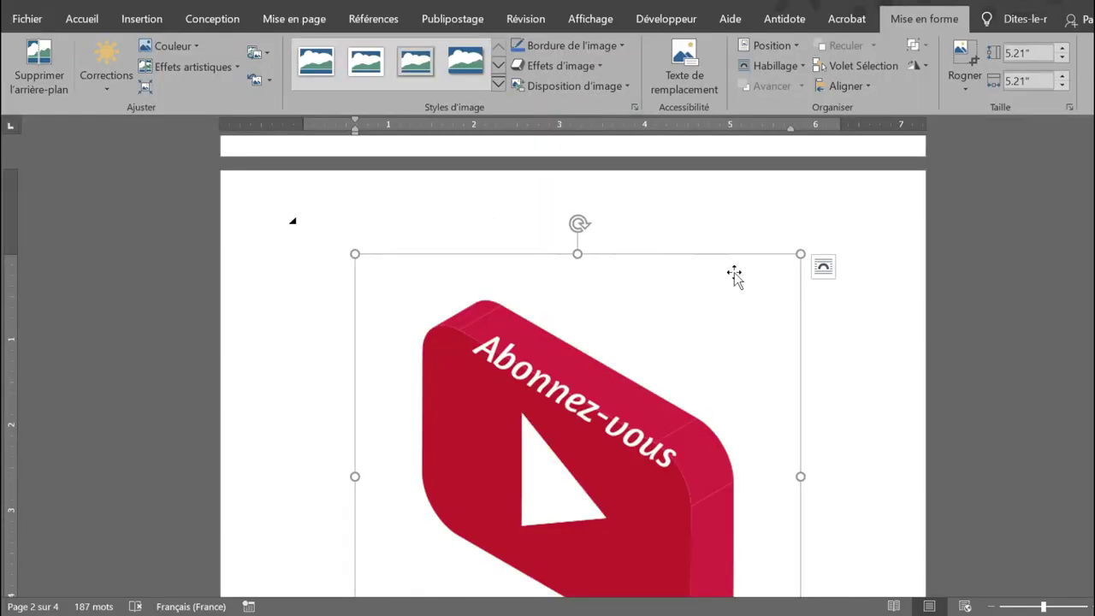
# Step: Shrink the red "Abonnez-vous" picture to about 2.69" by 2.69" and deselect it
pyautogui.moveTo(800, 254); pyautogui.dragTo(580, 477)
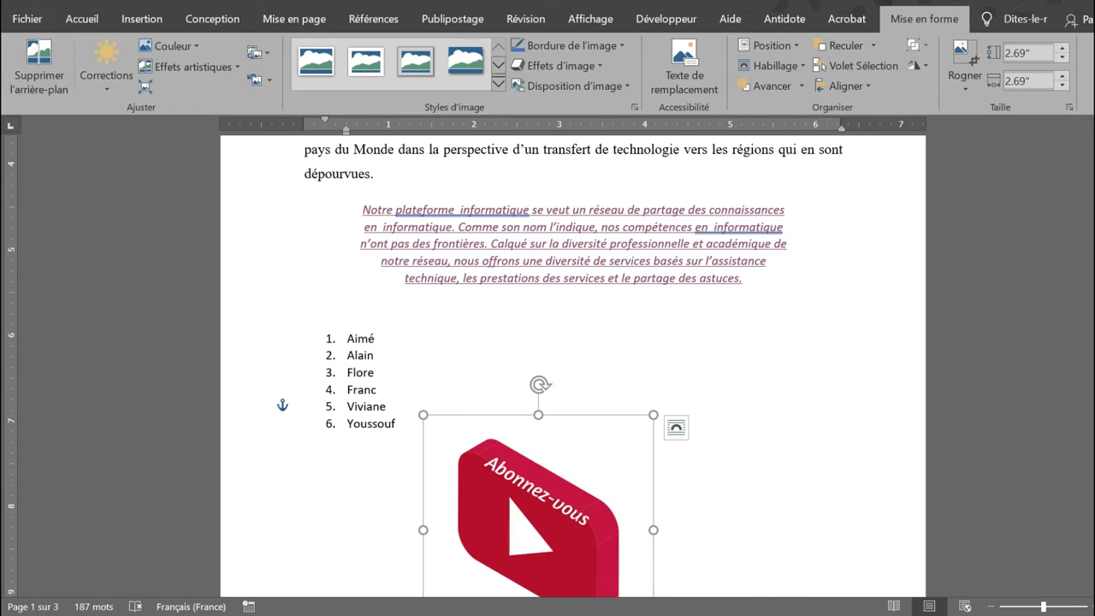
pyautogui.scroll(-3, 574, 359)
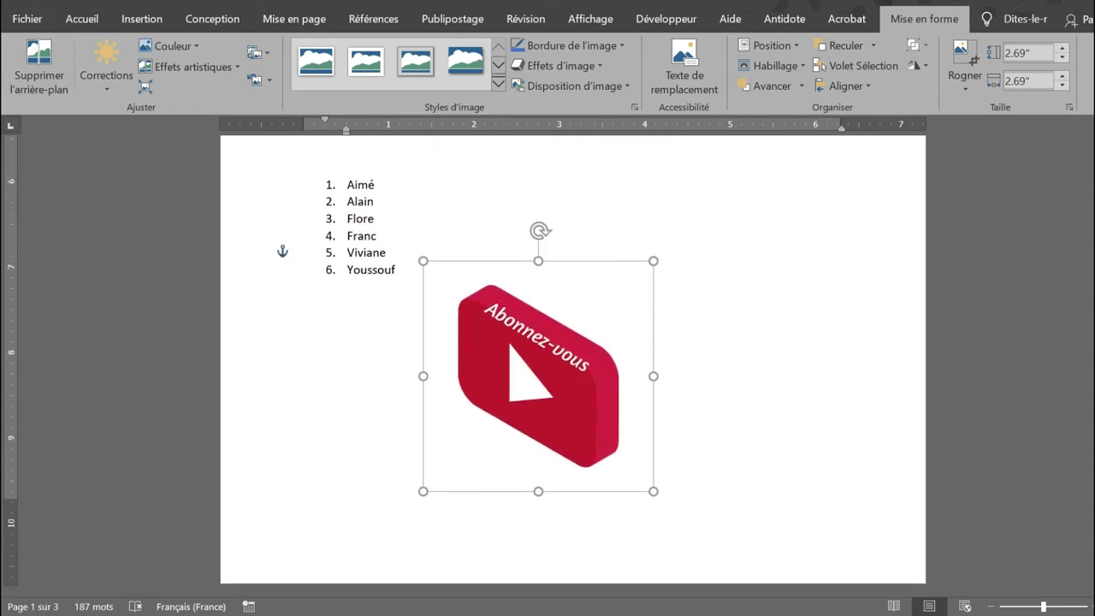
pyautogui.click(744, 385)
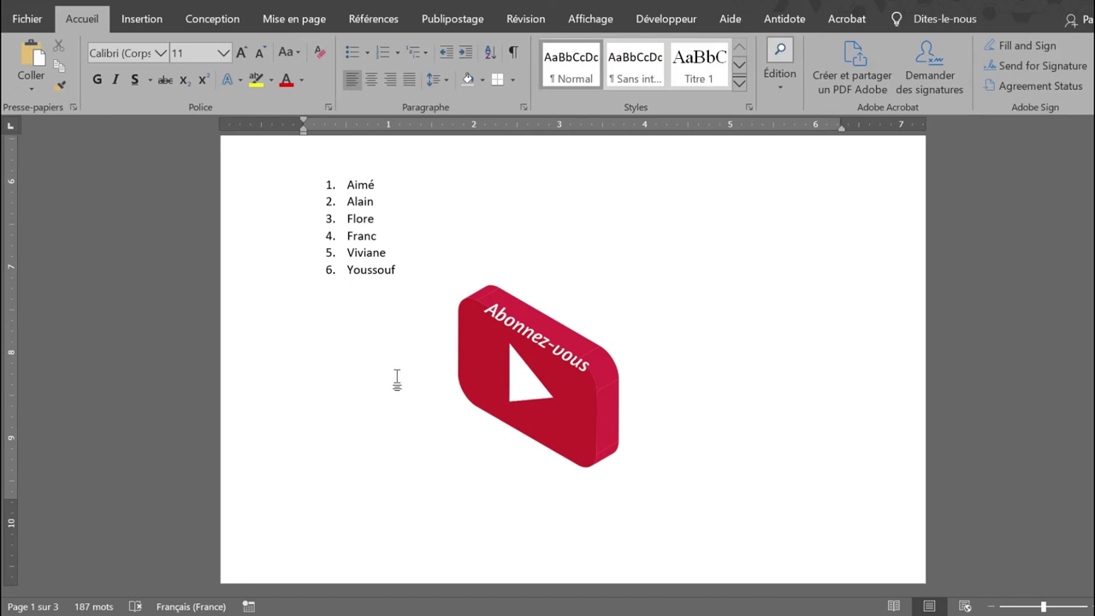
pyautogui.click(498, 361)
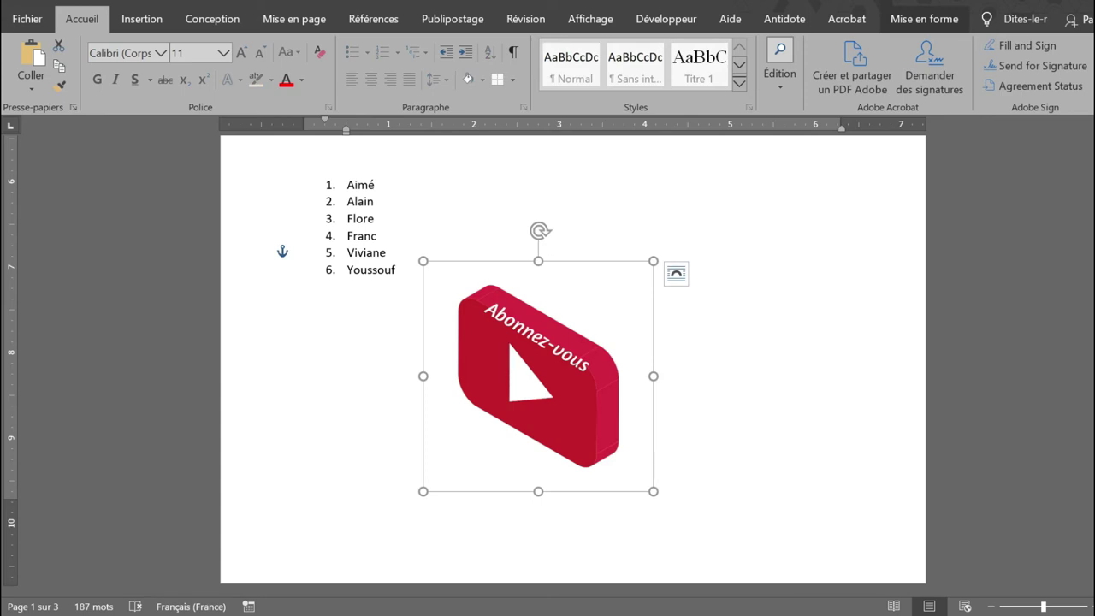
pyautogui.click(137, 20)
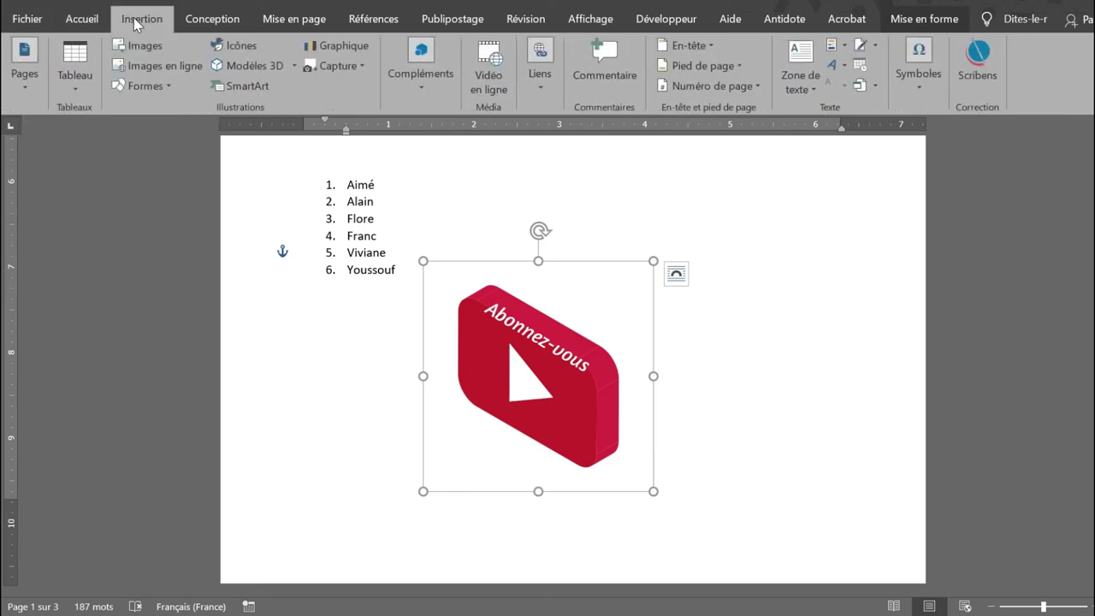
pyautogui.click(542, 96)
pyautogui.click(544, 137)
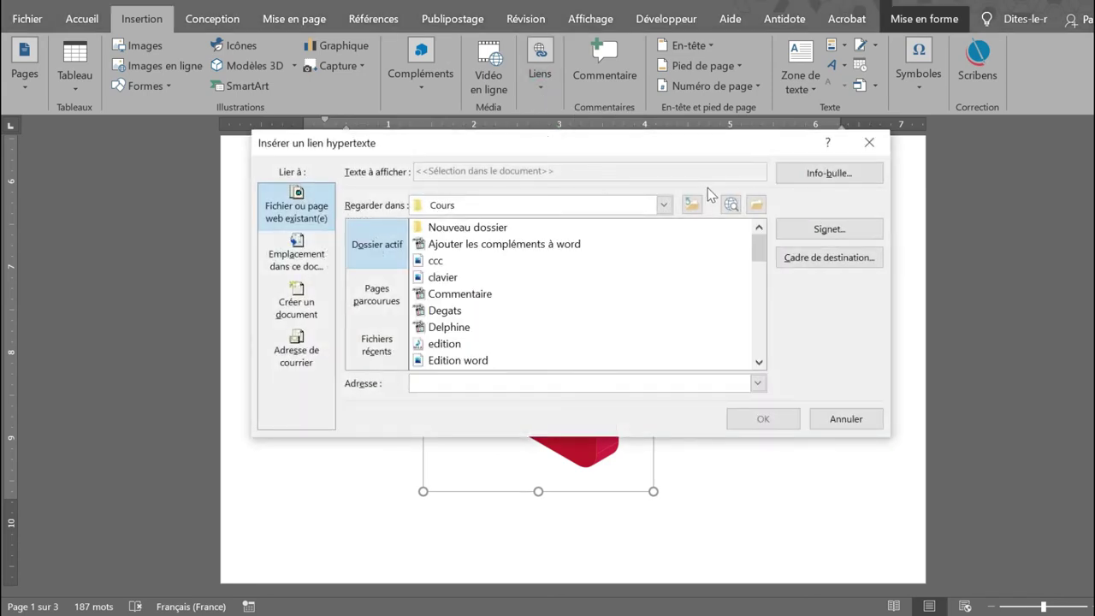
pyautogui.click(732, 205)
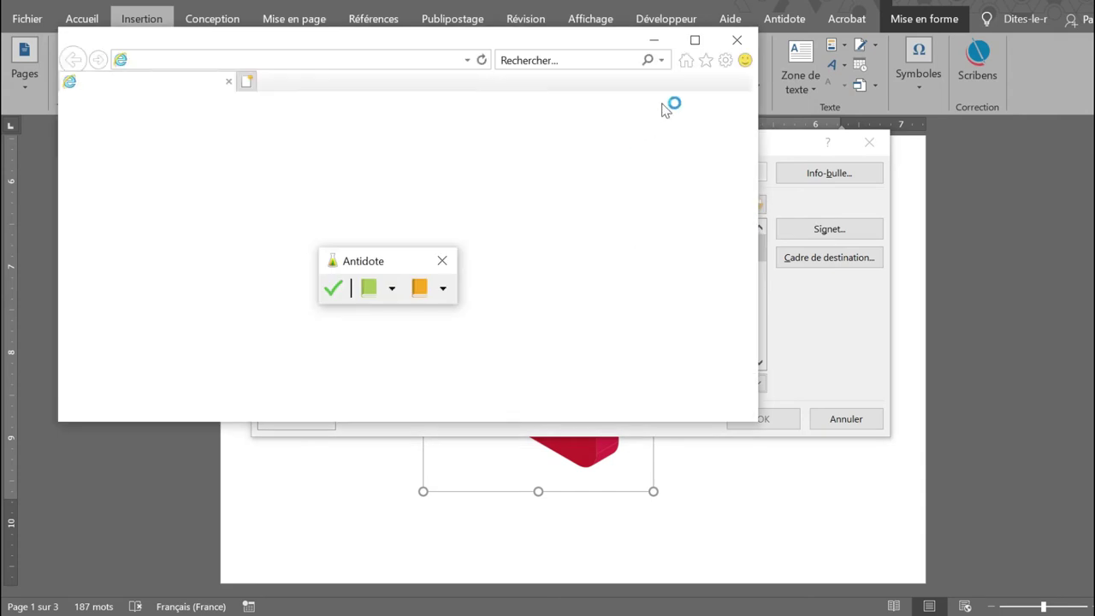
pyautogui.click(738, 41)
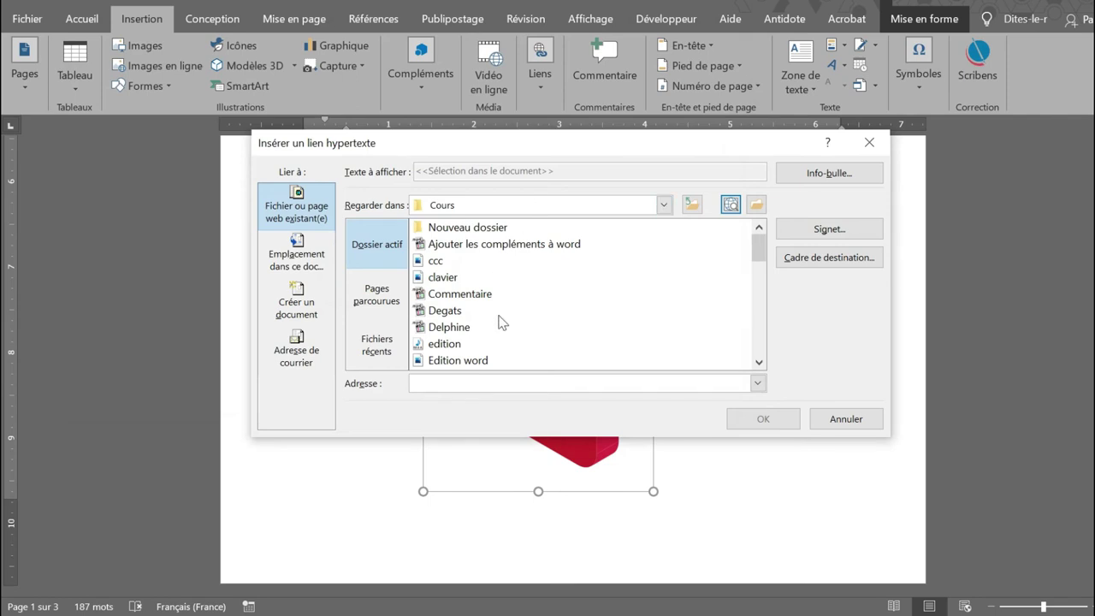
pyautogui.click(493, 383)
pyautogui.write('https://www.youtube.com/channel/UClkM3Zj6p-D3Iri-bspu9QA')
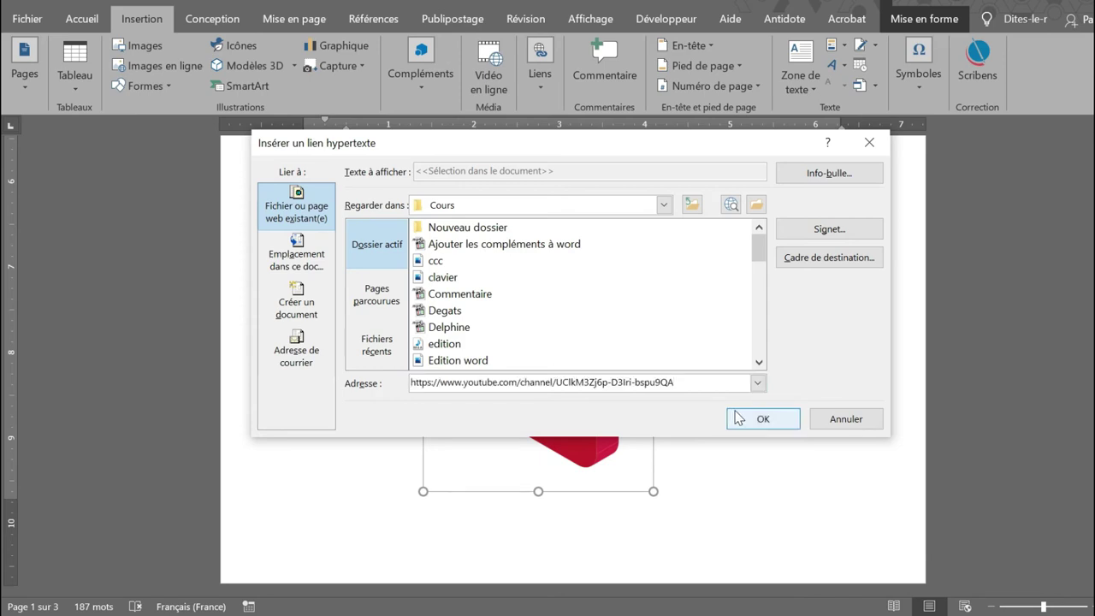
pyautogui.press('Tab')
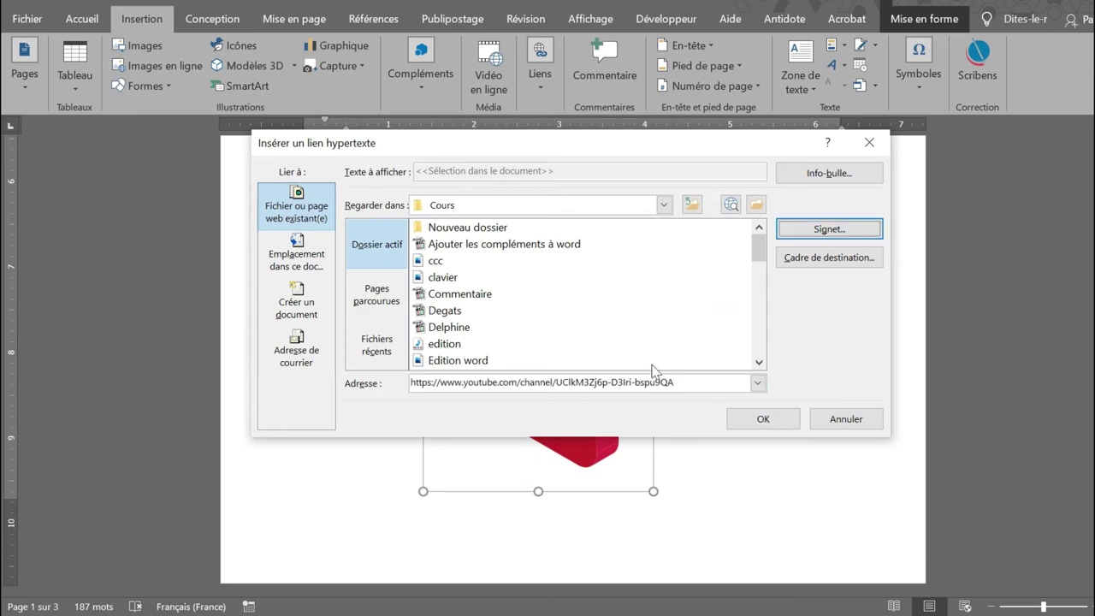
pyautogui.click(759, 420)
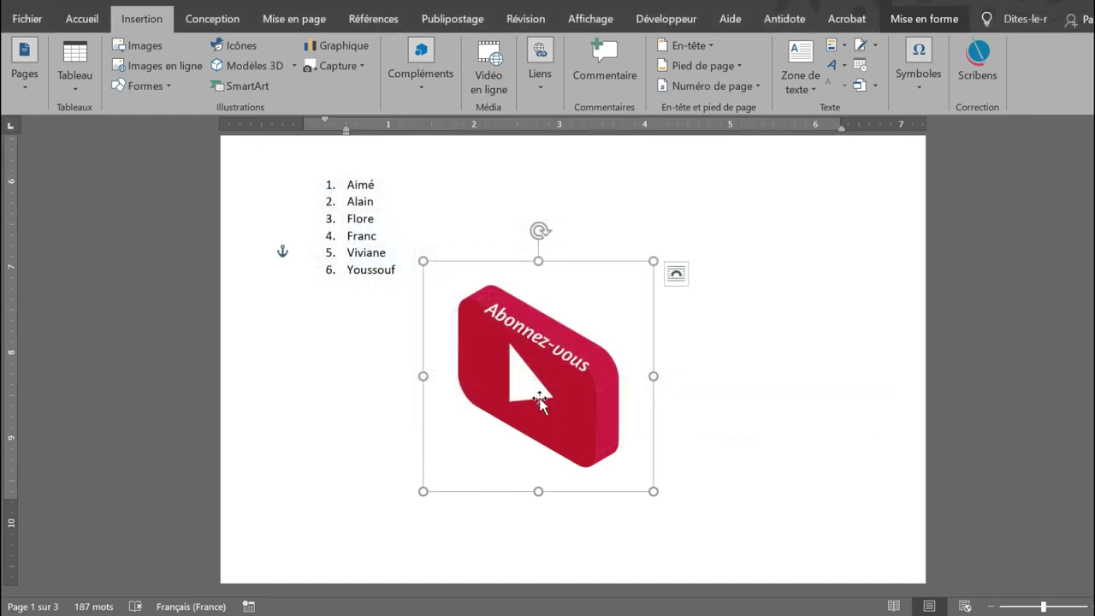
# Step: Move the linked "Abonnez-vous" picture slightly down and to the right below the numbered name list, and deselect it
pyautogui.moveTo(534, 370)
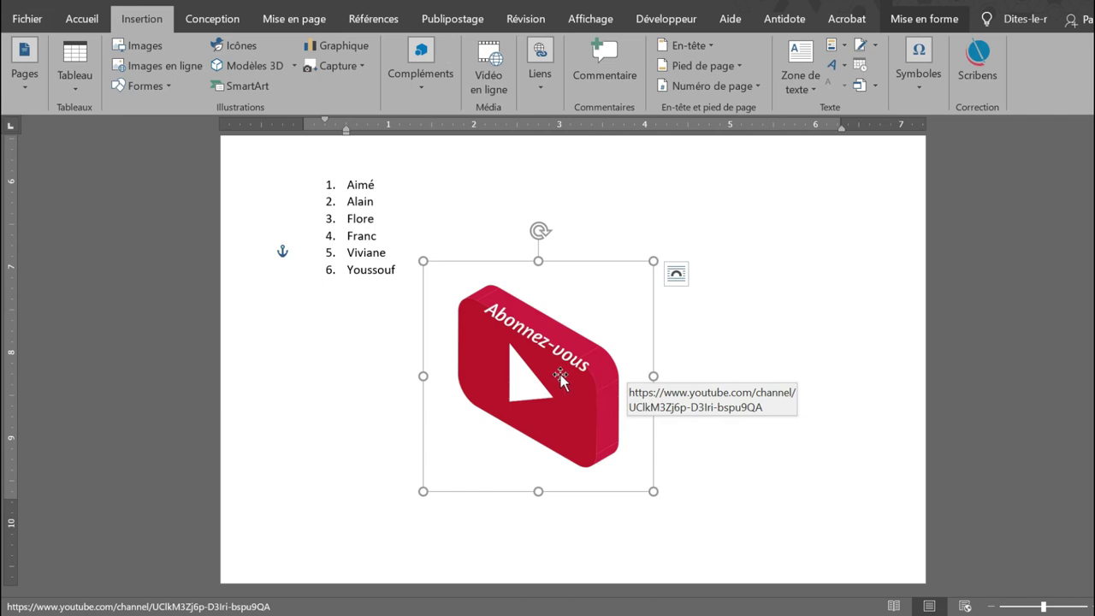
pyautogui.moveTo(559, 374); pyautogui.dragTo(562, 420)
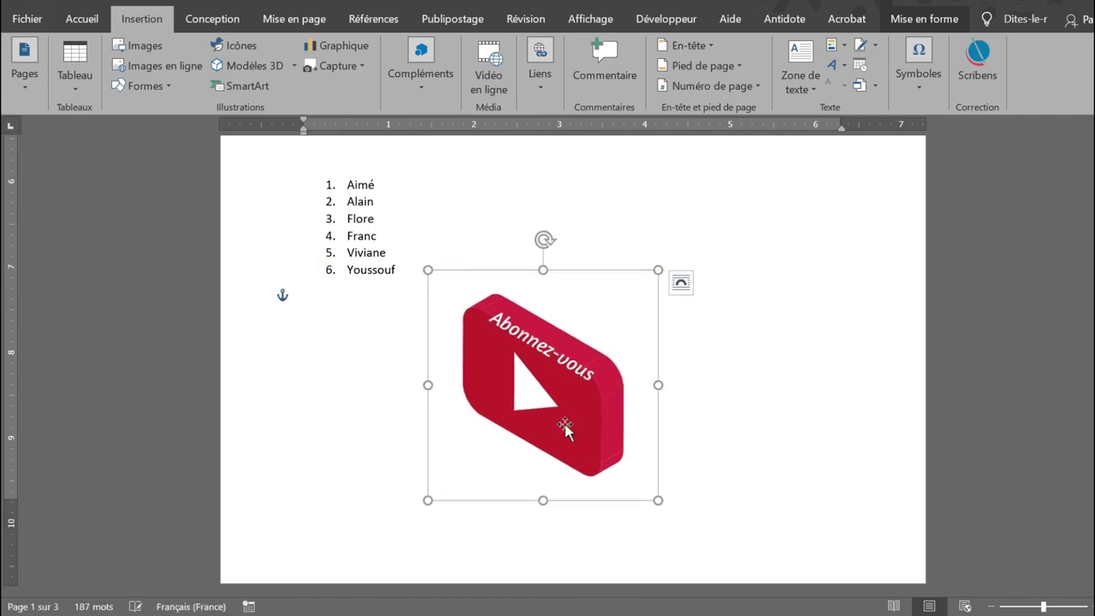
pyautogui.click(741, 421)
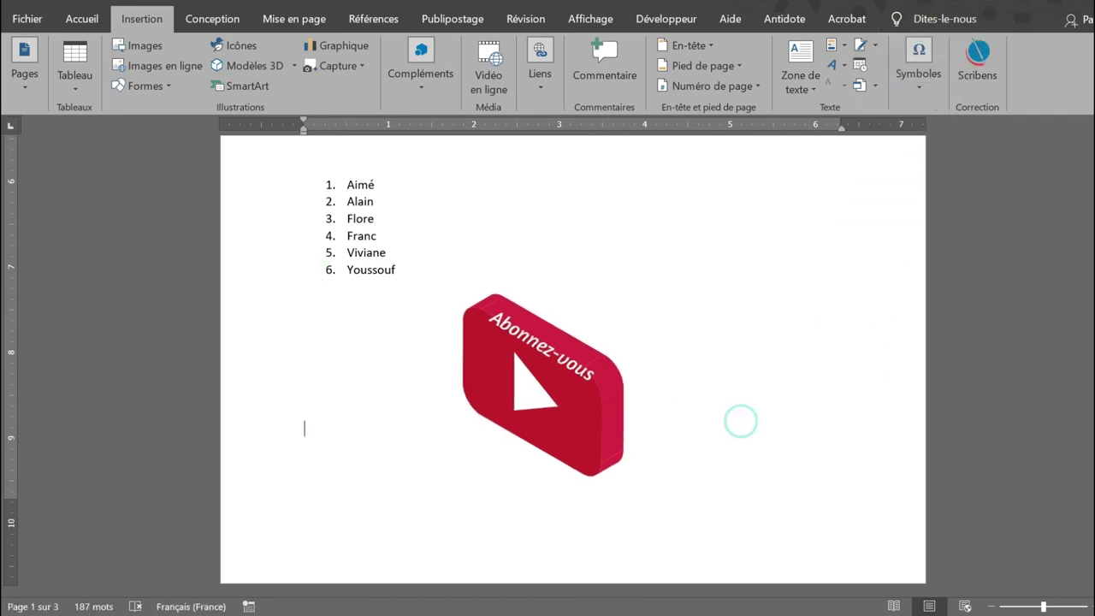
# Step: Follow the picture's hyperlink to test it, and look through the YouTube channel page in the browser
pyautogui.moveTo(553, 407)
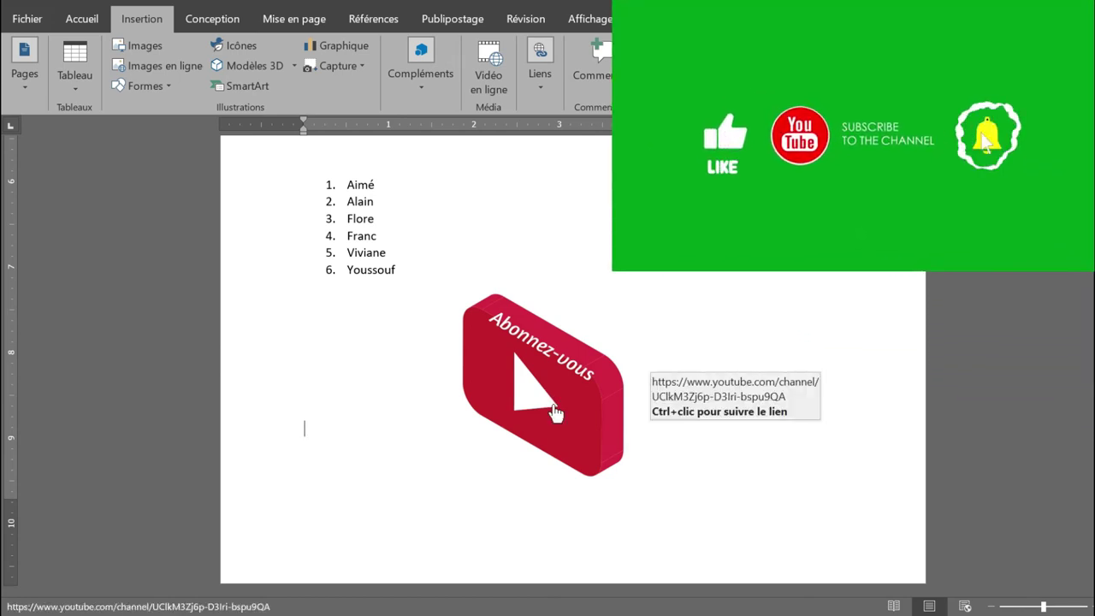
pyautogui.keyDown('ctrl'); pyautogui.click(554, 411); pyautogui.keyUp('ctrl')
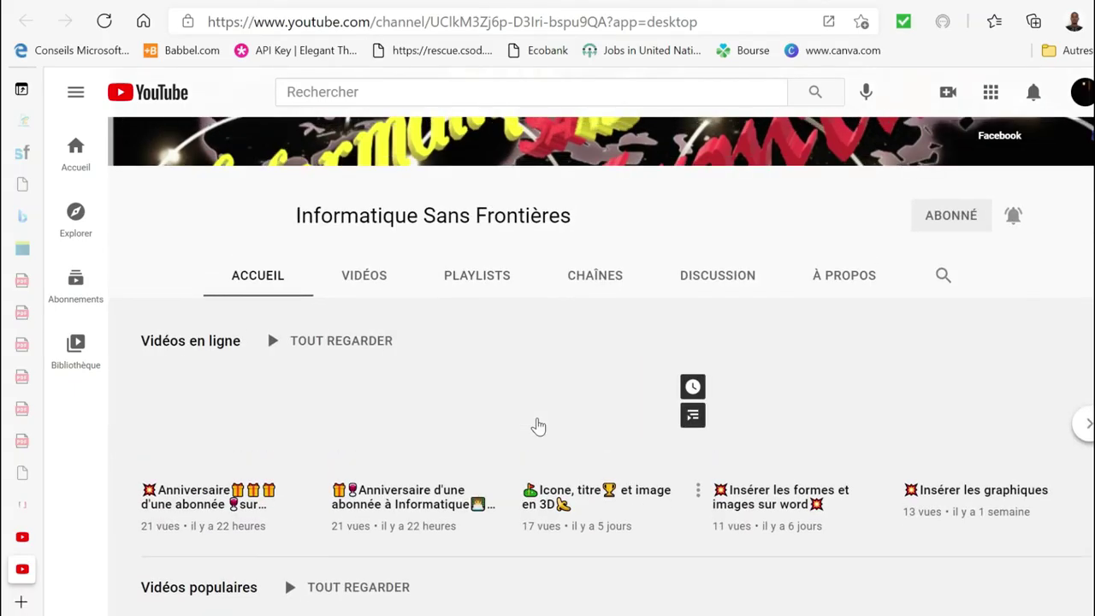
pyautogui.scroll(-3, 538, 426)
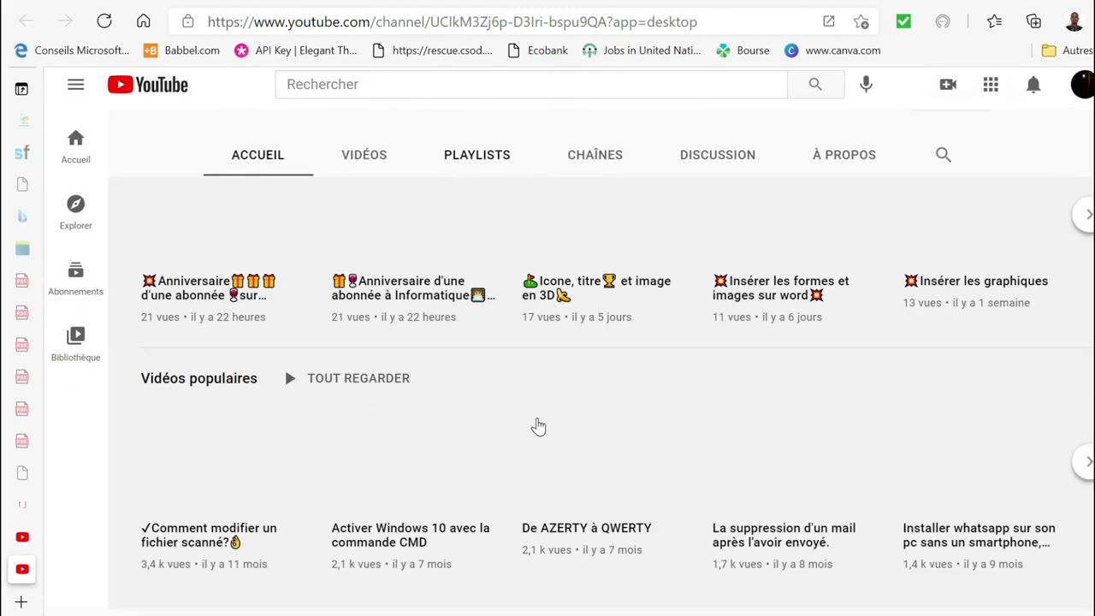
pyautogui.scroll(4, 539, 426)
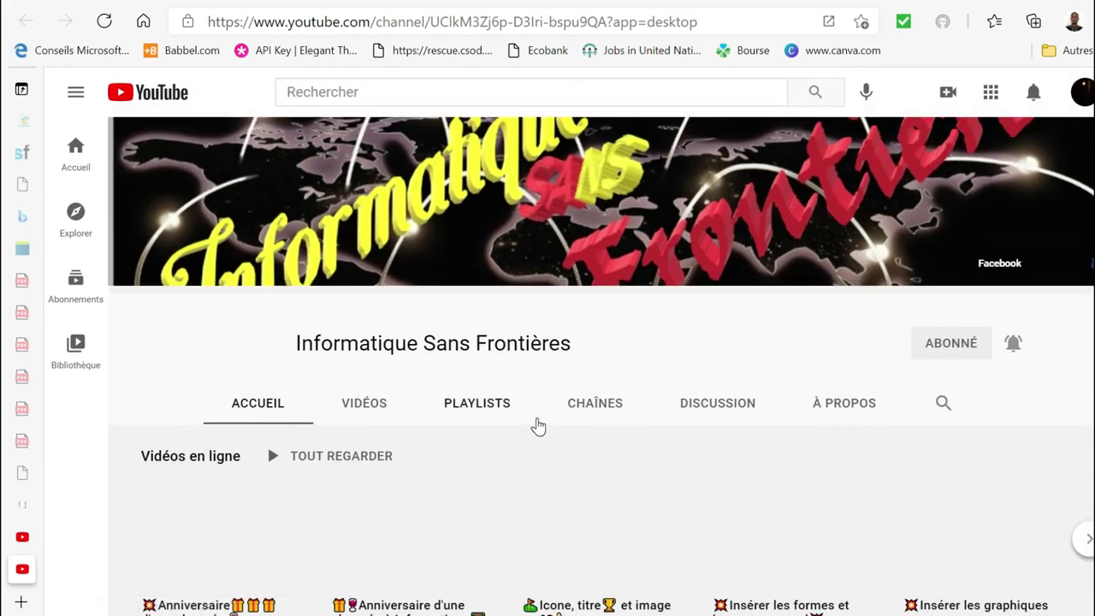
pyautogui.scroll(-3, 539, 426)
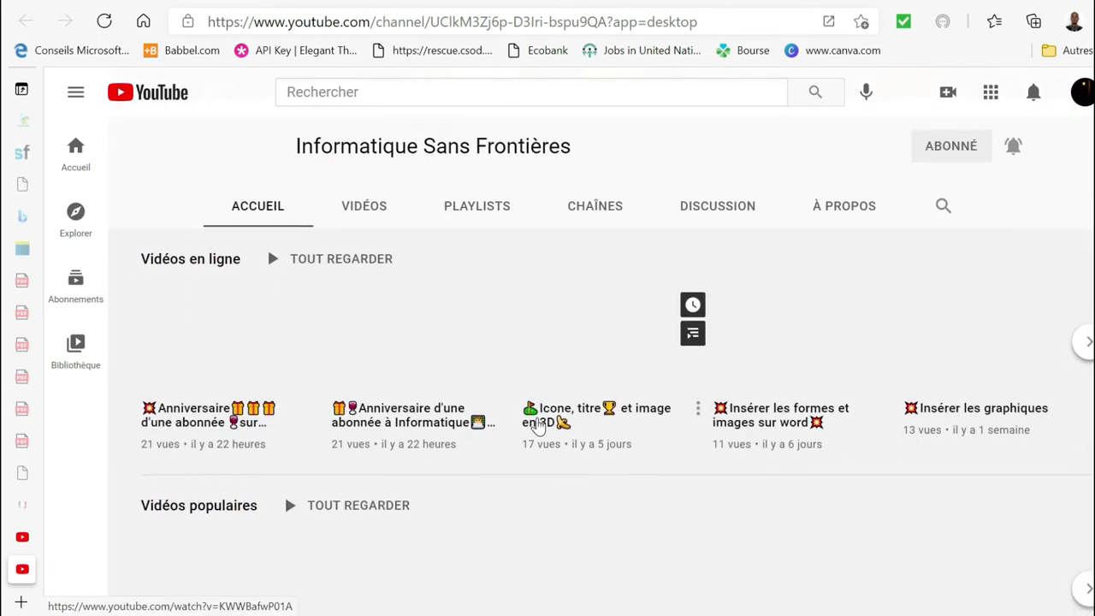
pyautogui.scroll(2, 539, 426)
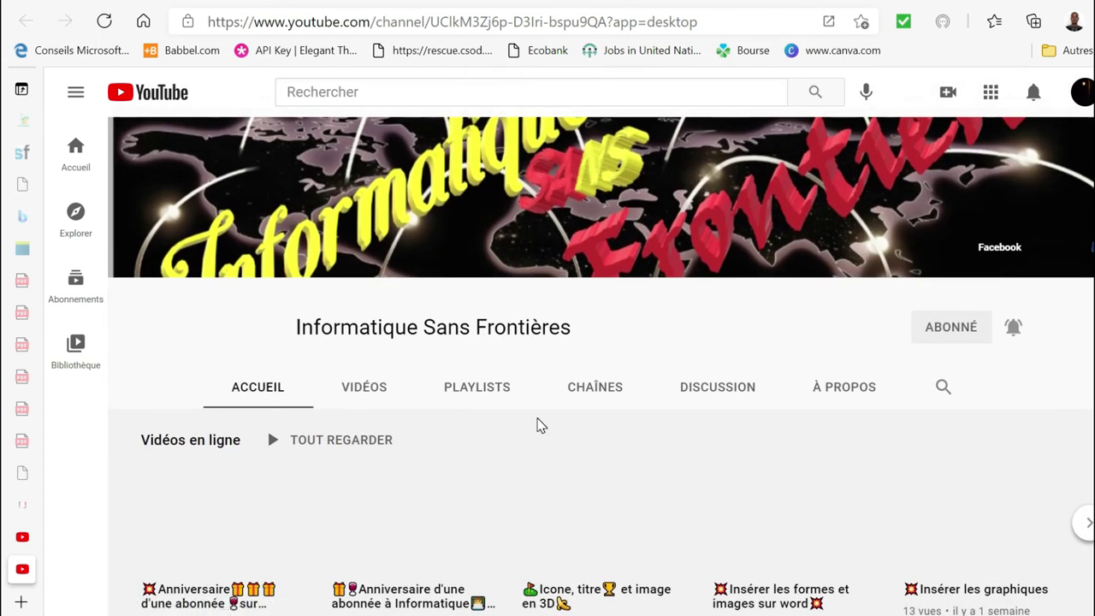